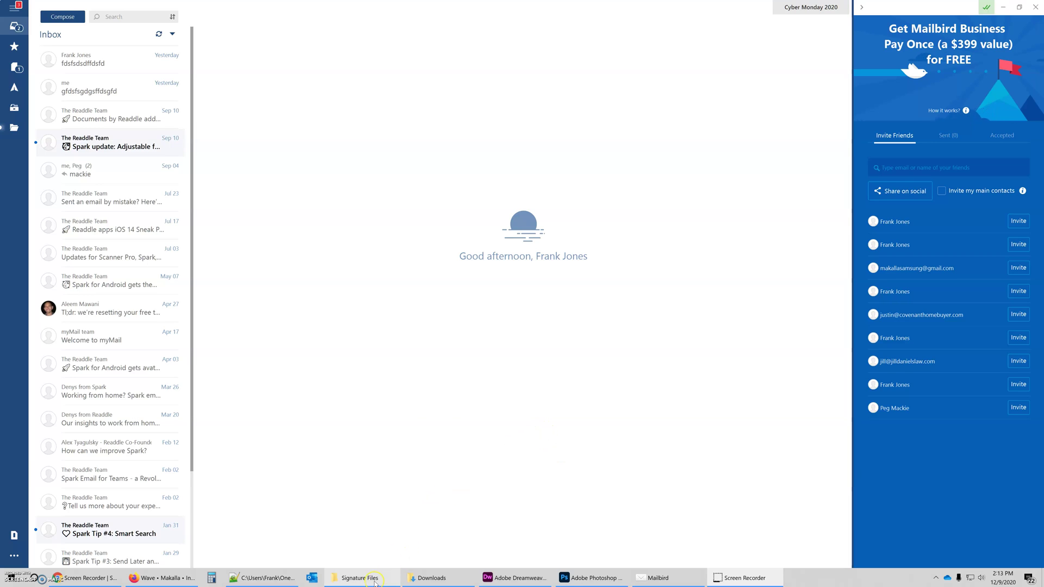
Bring the Signature Files folder forward and select, then deselect, the first signature HTML file.
mouse_move(375, 581)
left_click(392, 518)
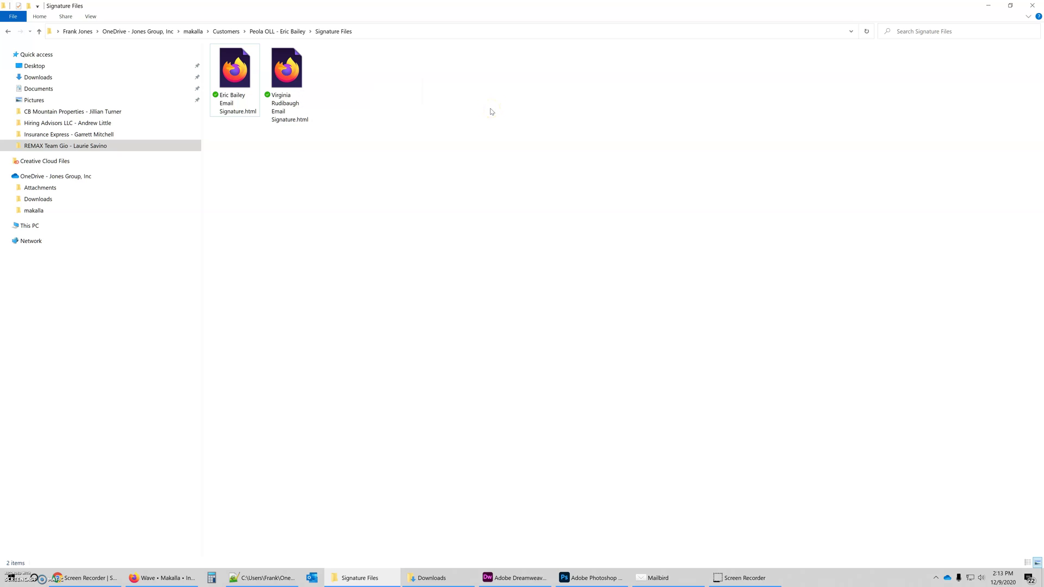
left_click(242, 72)
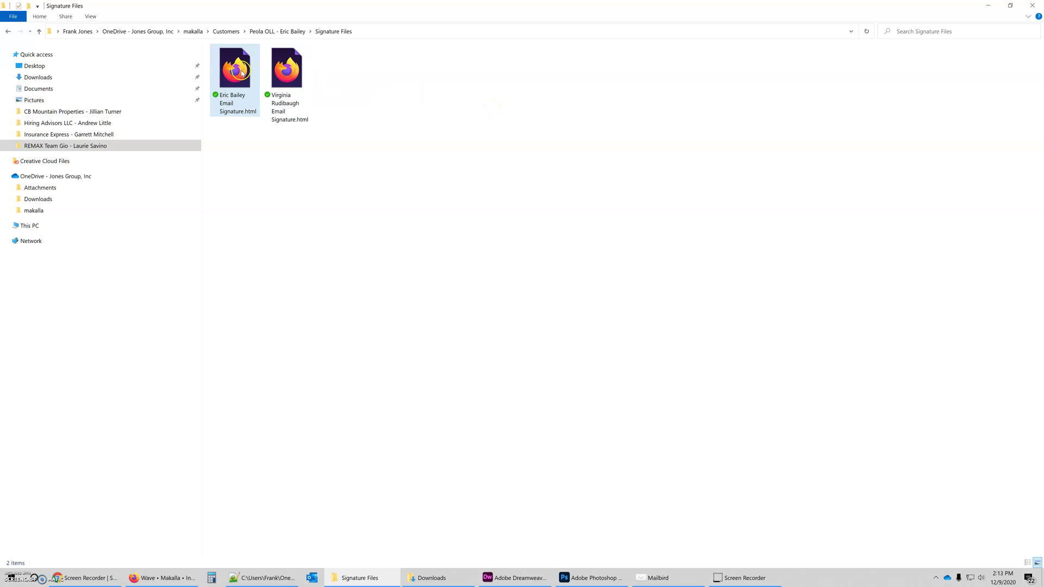
left_click(409, 87)
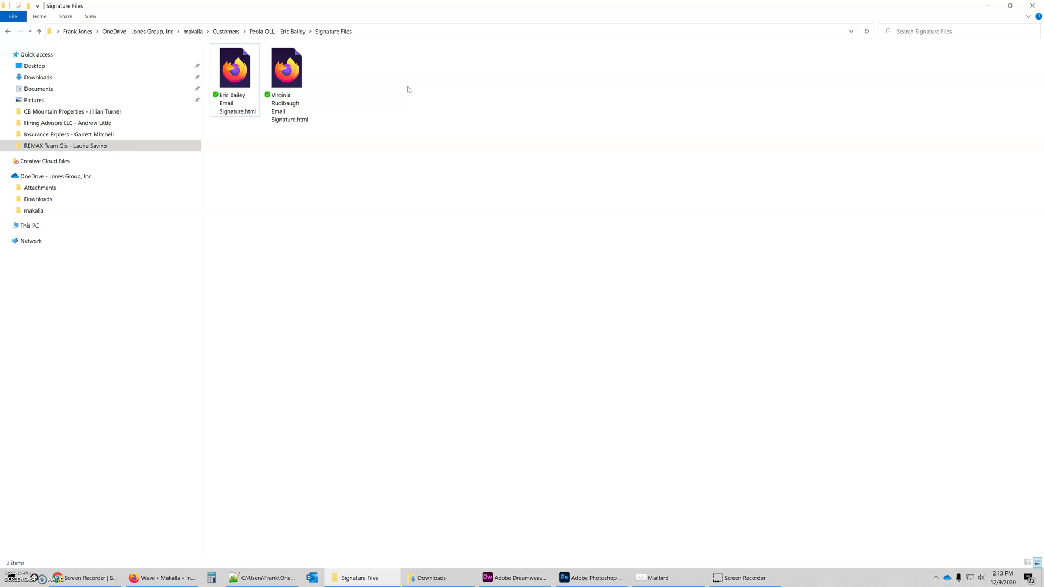
left_click(408, 89)
In Chrome, load firefox.com in a new tab to reach the Firefox download page.
left_click(108, 580)
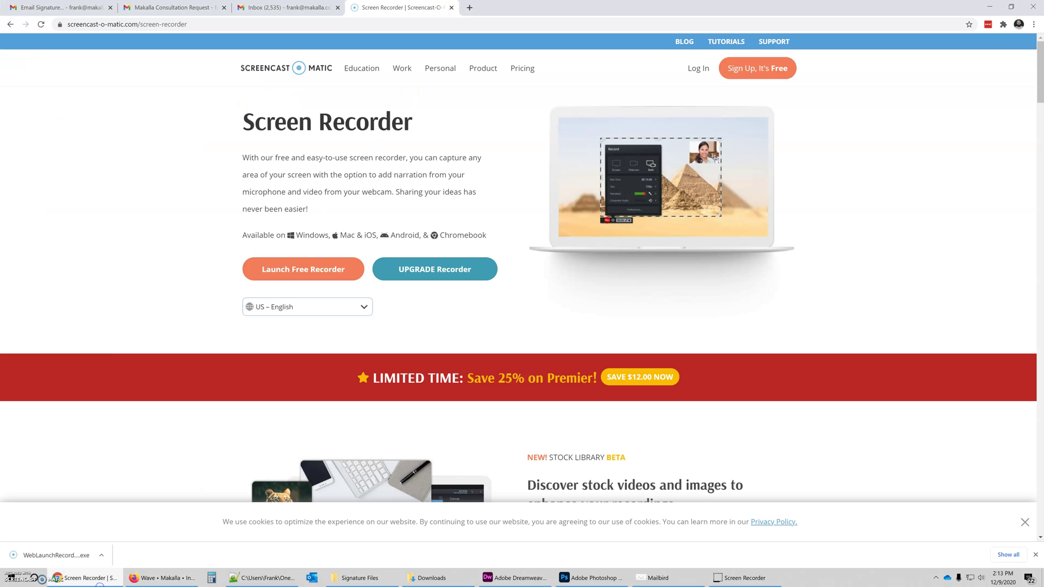
left_click(469, 7)
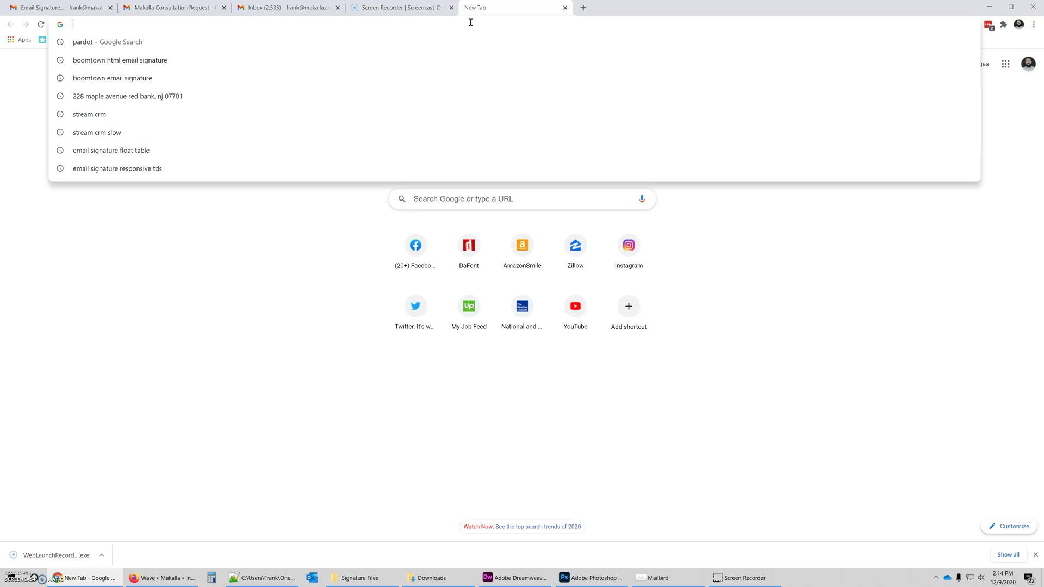
type("firefox")
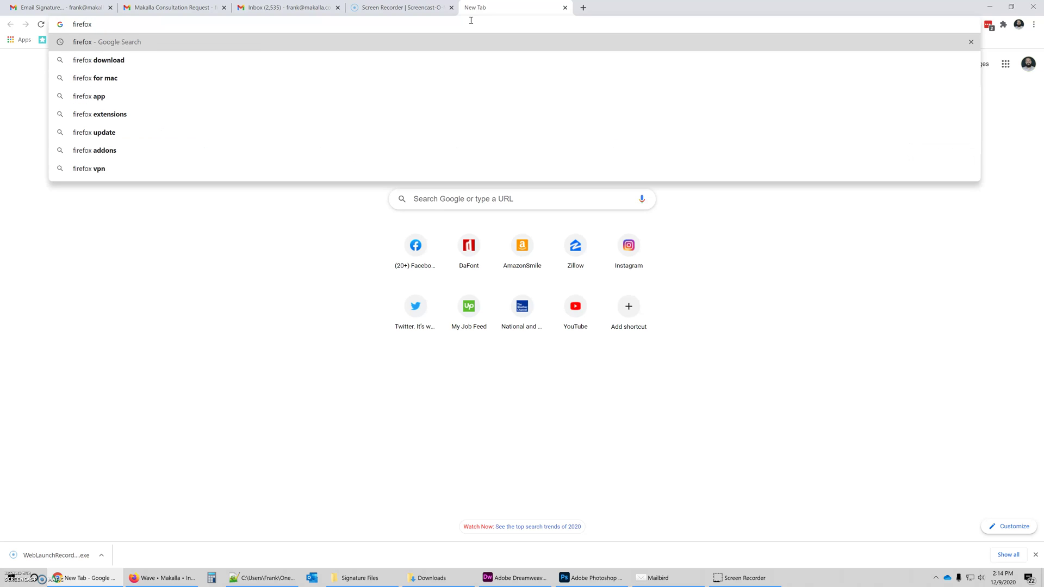
type(".com")
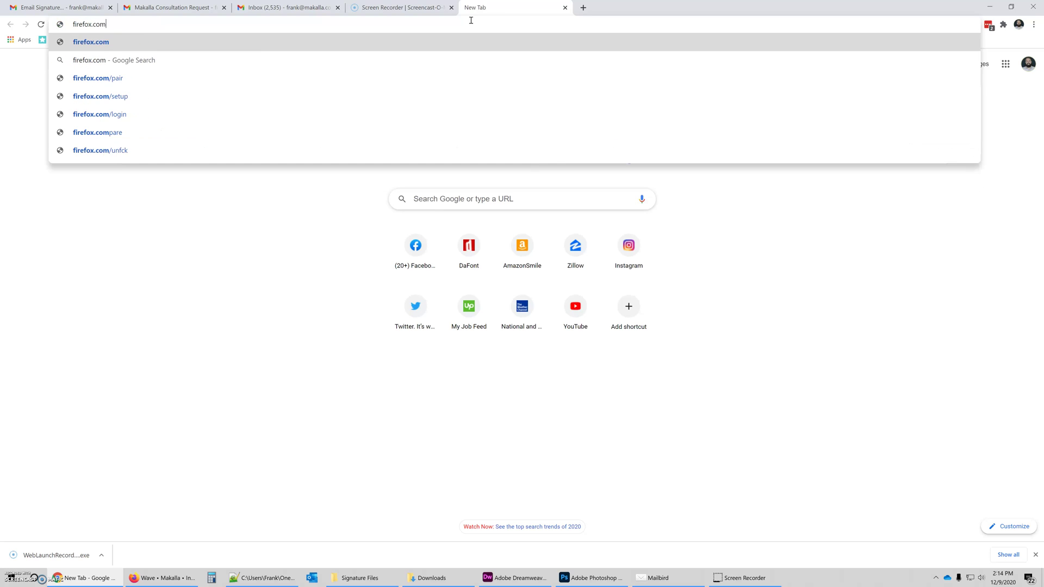
key("Return")
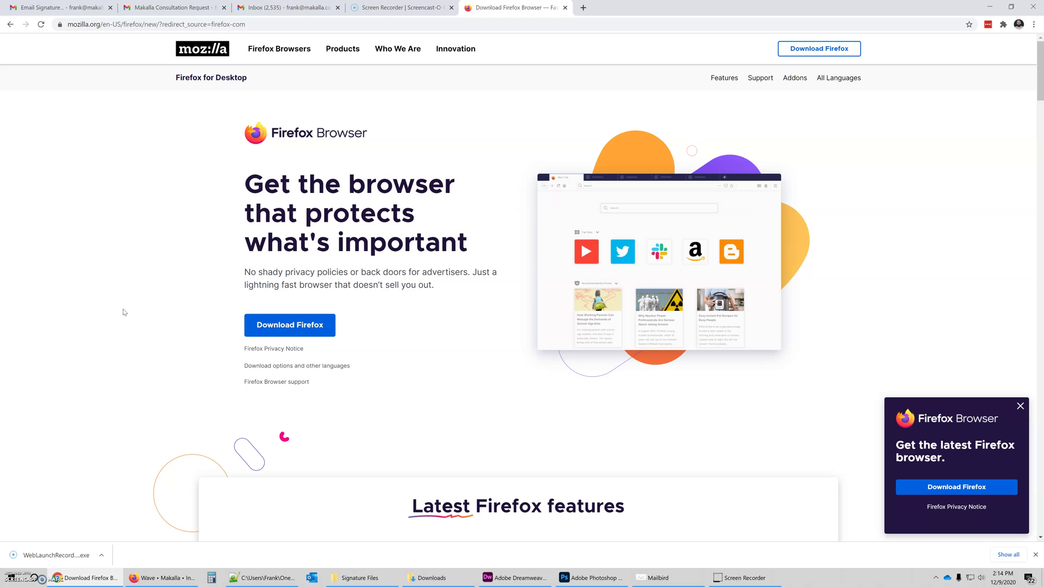
Close the Firefox download tab and open the first signature HTML file with Firefox.
left_click(566, 8)
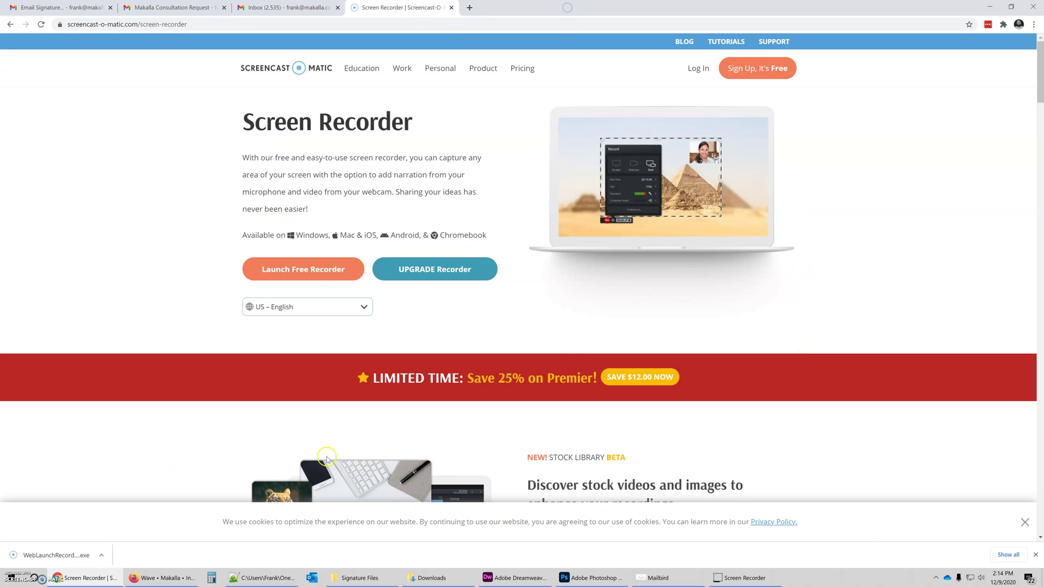
left_click(368, 583)
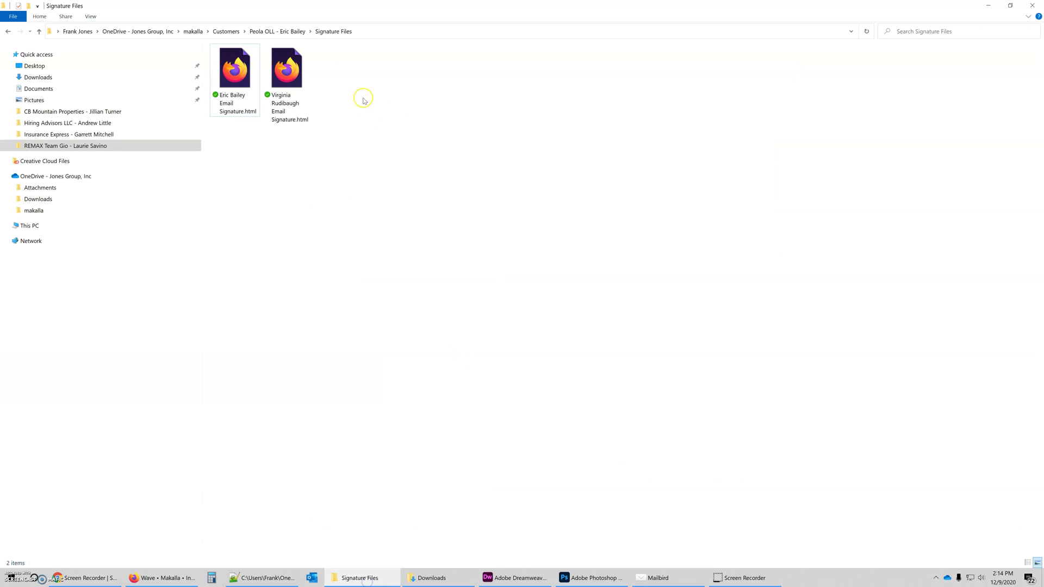
left_click(243, 64)
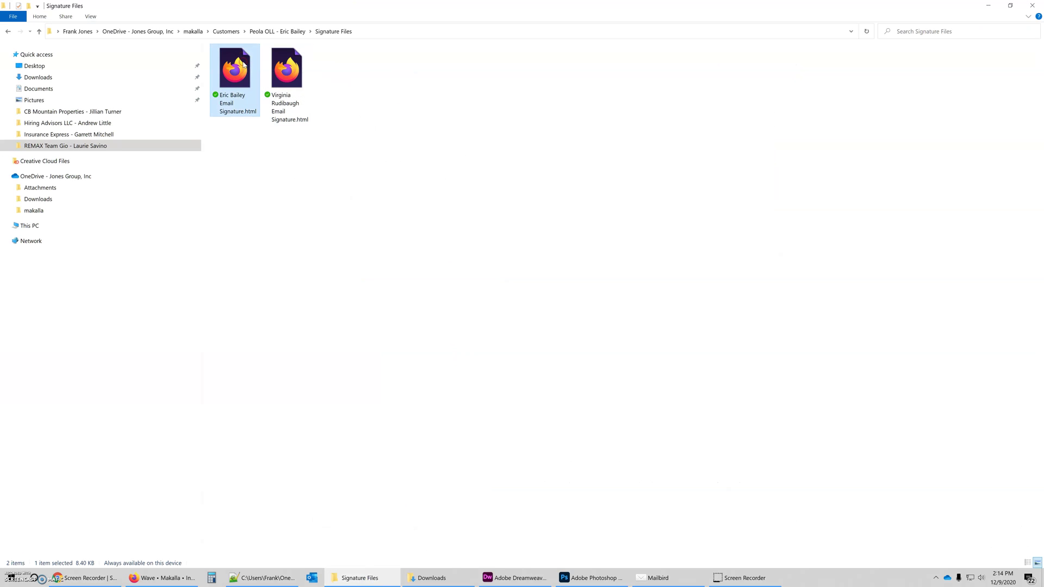
right_click(243, 64)
mouse_move(313, 201)
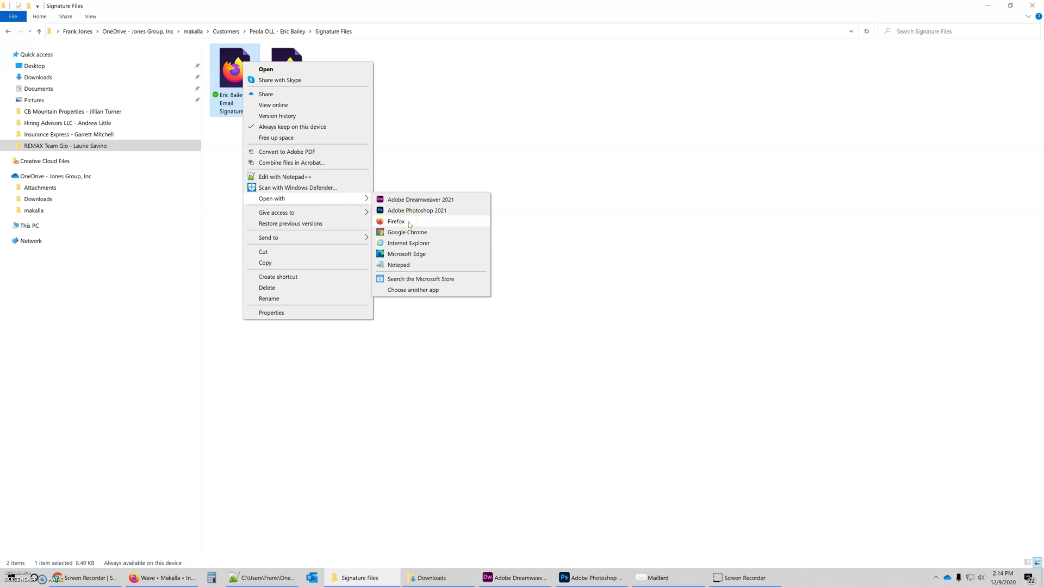
left_click(220, 180)
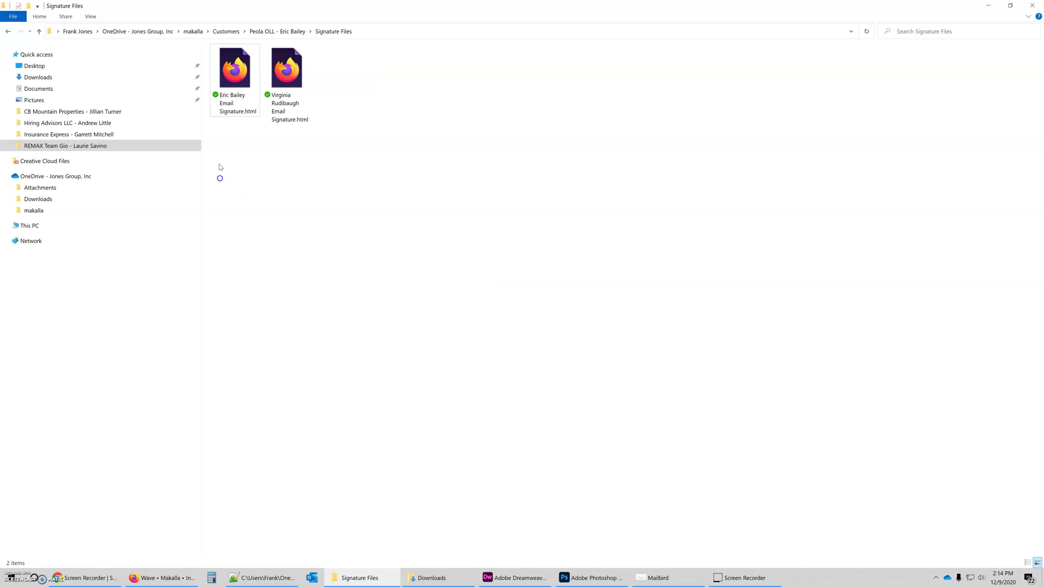
right_click(235, 68)
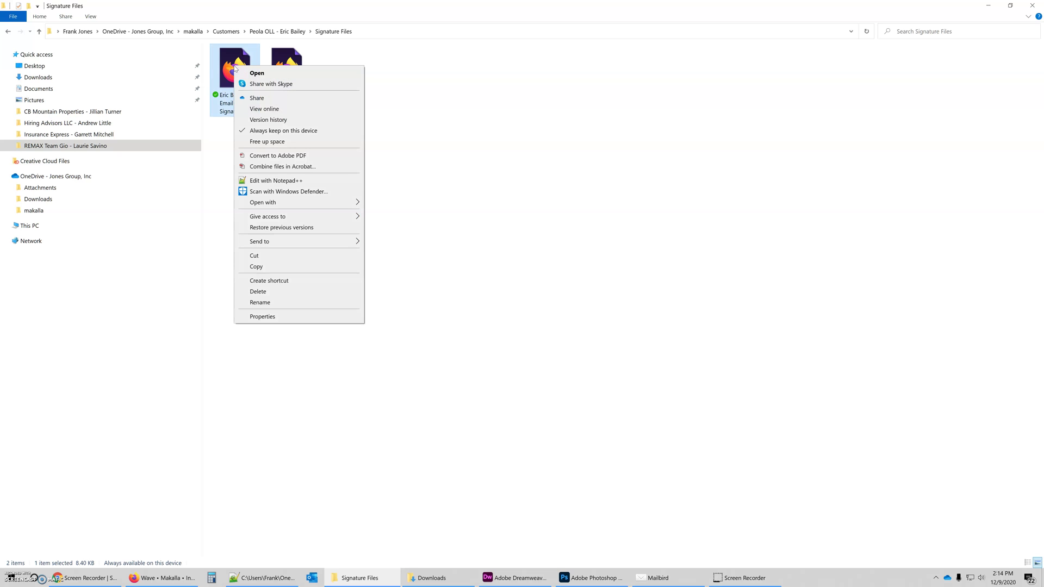
mouse_move(291, 205)
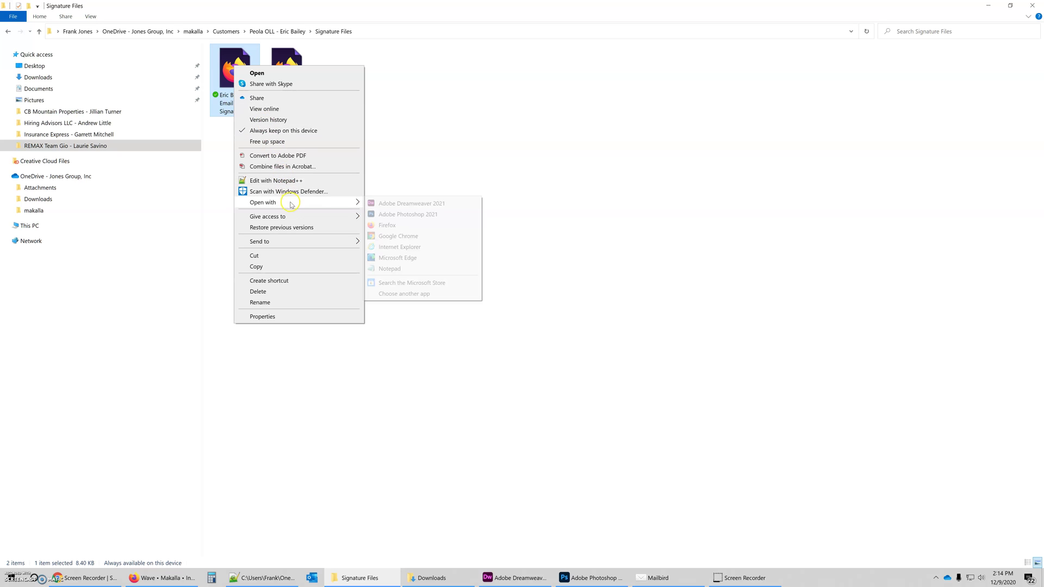
left_click(406, 226)
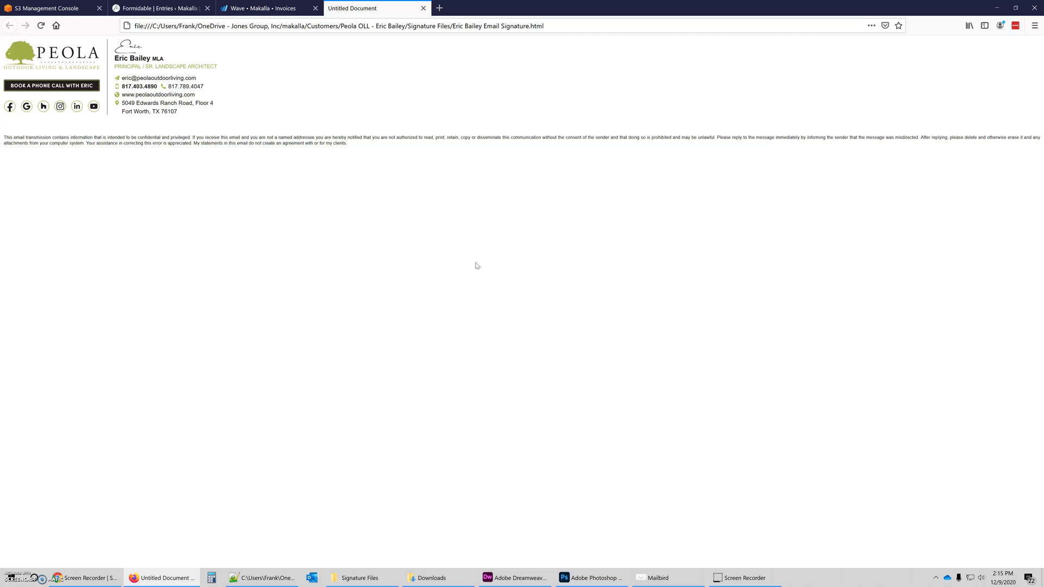
Select the whole rendered signature page in Firefox, then return to the Mailbird inbox.
key("ctrl+a")
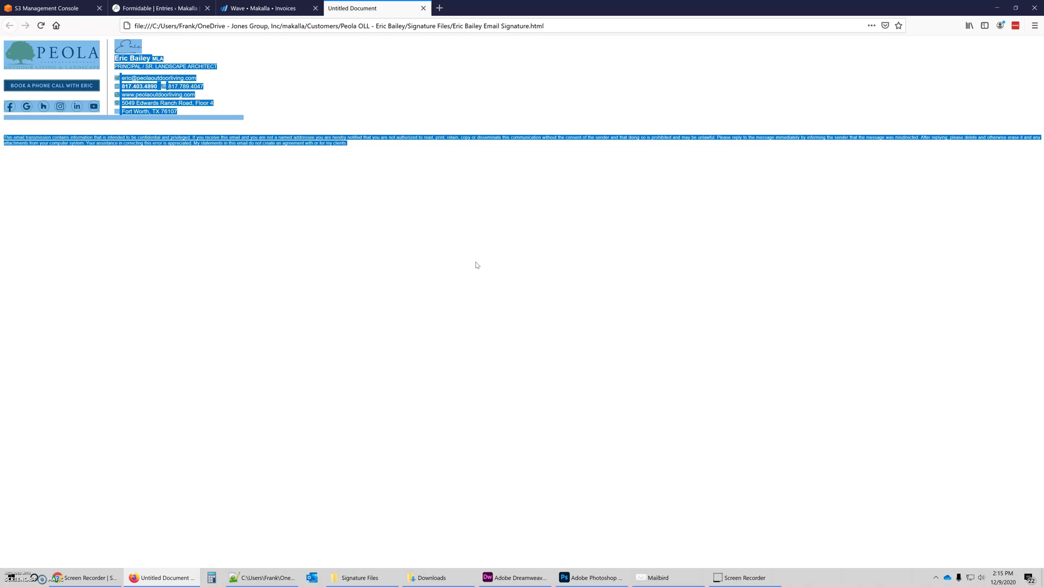
left_click(478, 265)
left_click(655, 578)
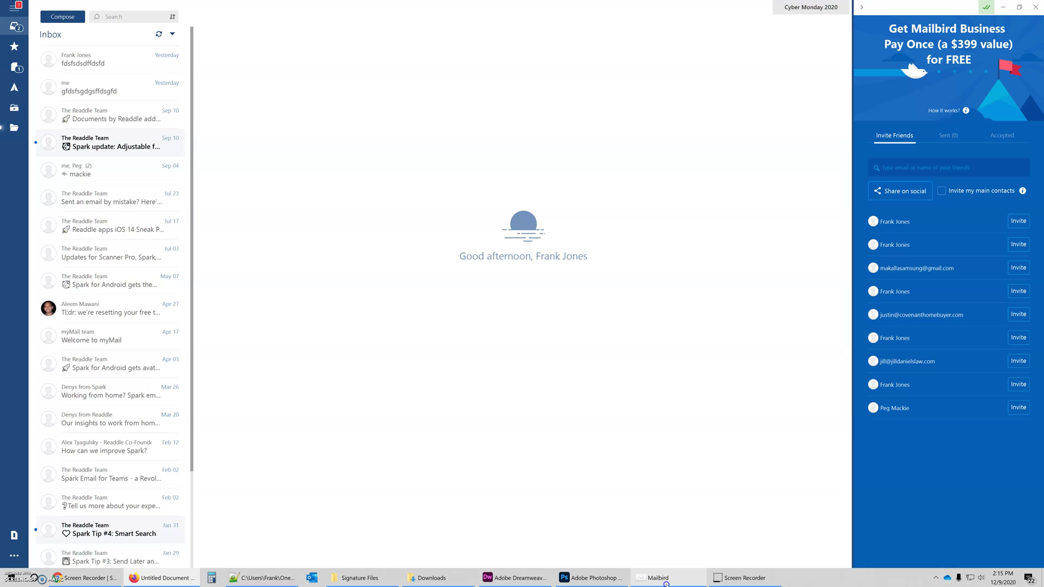
Open Mailbird Settings on Identities & Signatures and select the account's single identity.
left_click(13, 10)
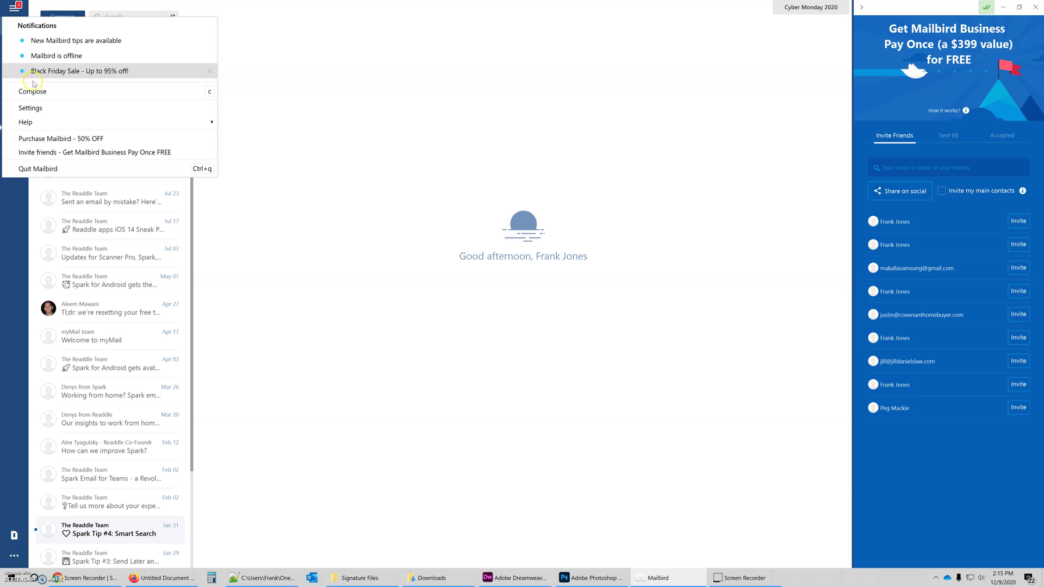
left_click(39, 108)
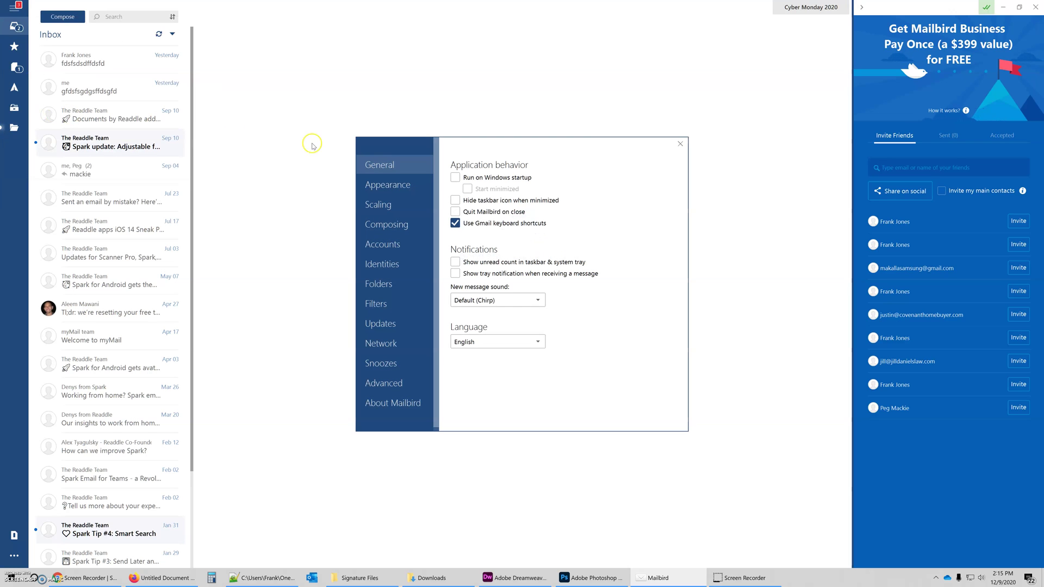
left_click(387, 263)
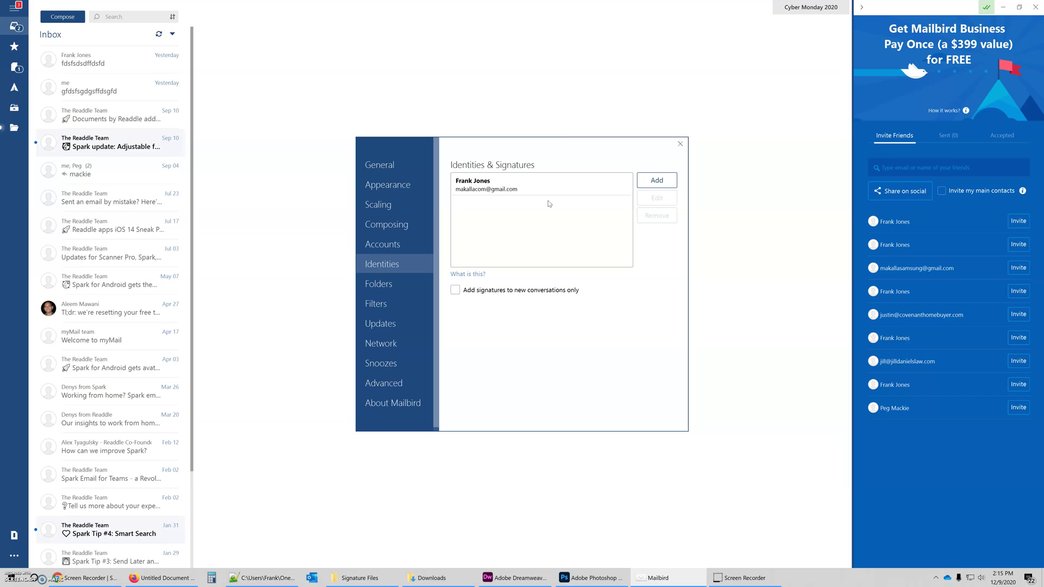
left_click(494, 189)
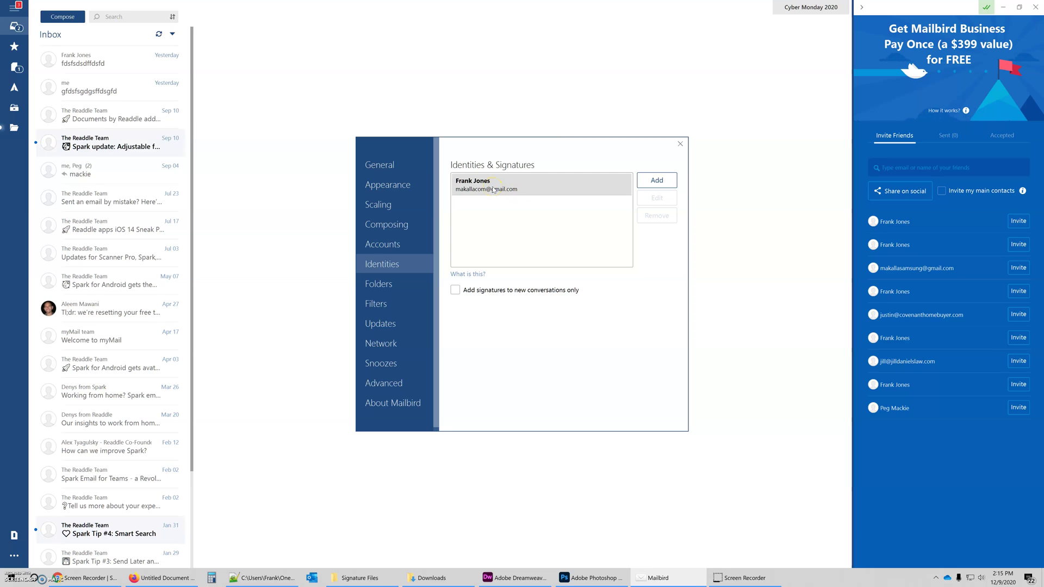
left_click(493, 189)
Replace the identity's 'My lame signature :(' text with the pasted PEOLA logo signature and save.
left_click(658, 198)
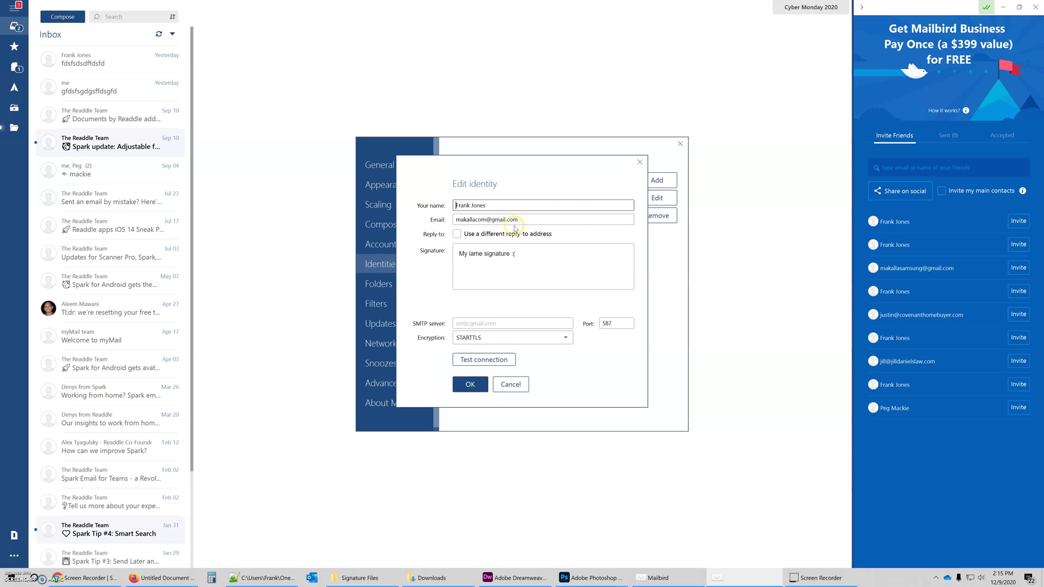
left_click(456, 253)
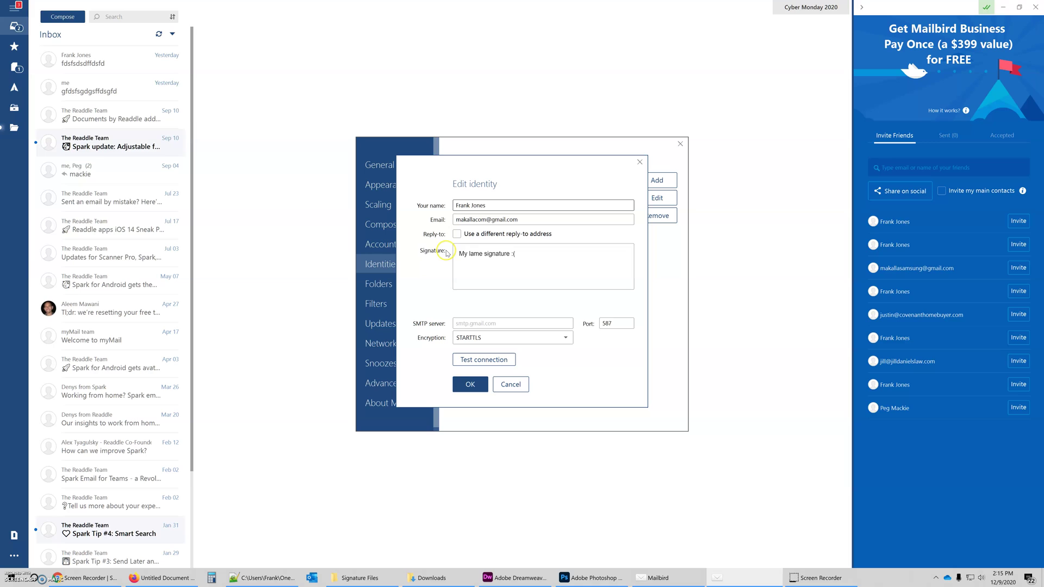
left_click(527, 255)
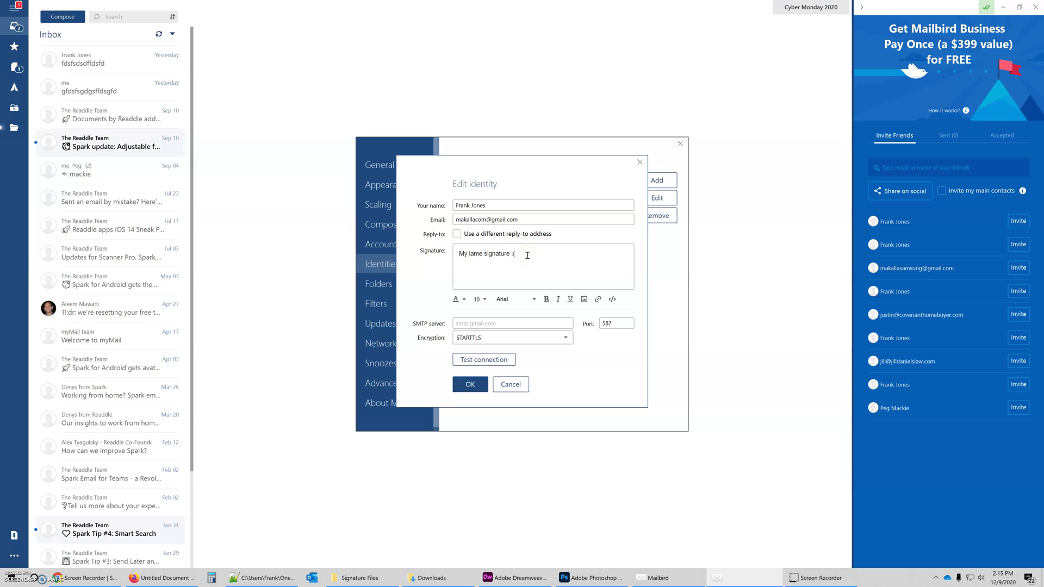
key("ctrl+a")
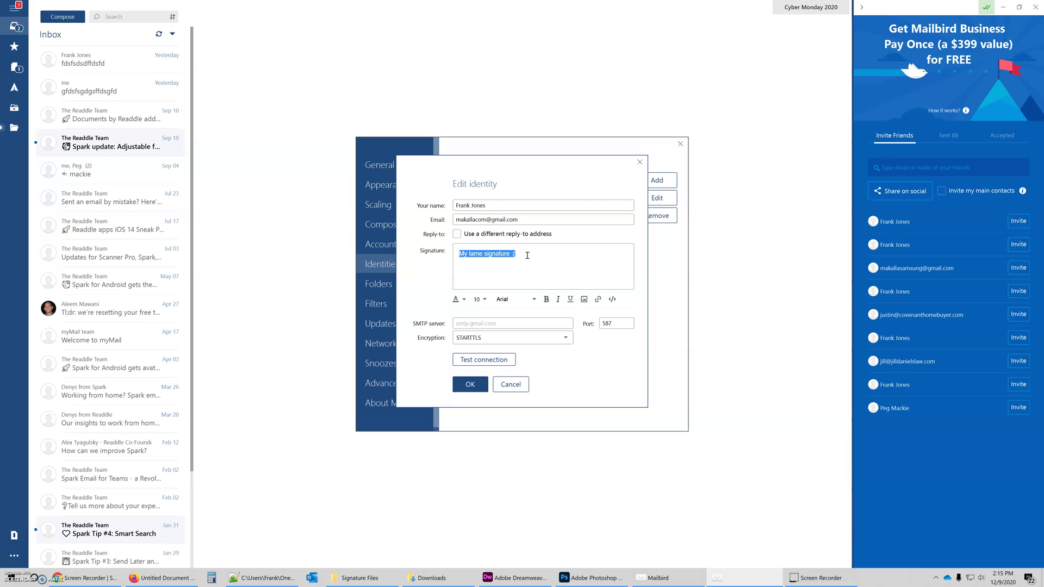
left_click(523, 247)
key("BackSpace")
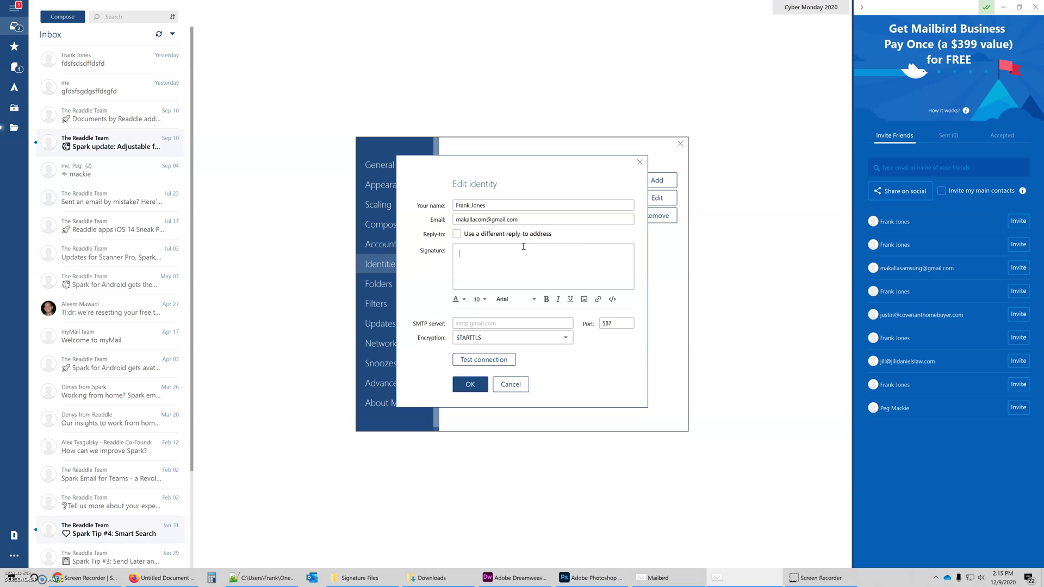
key("ctrl+v")
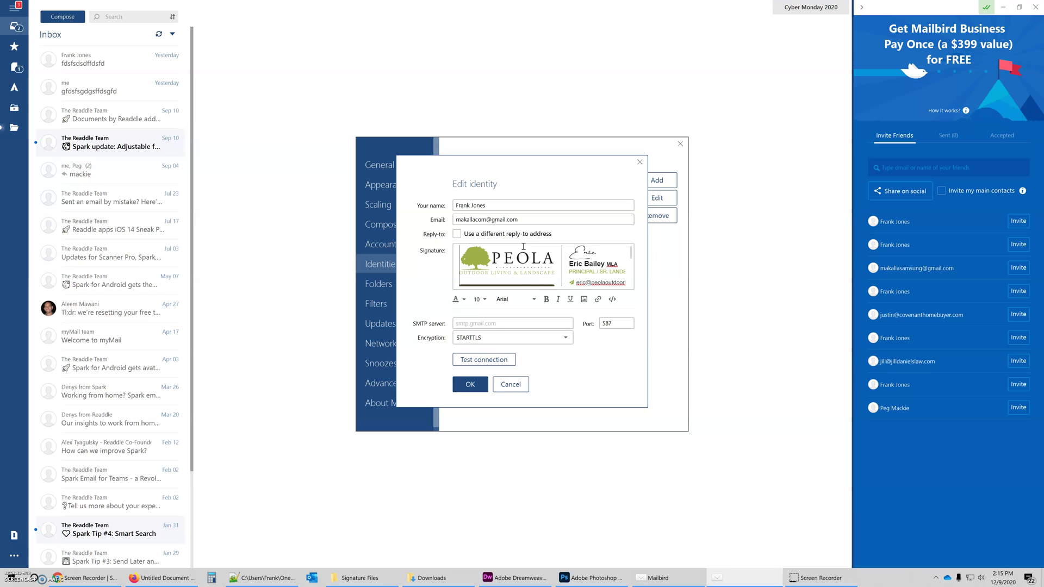
left_click(531, 287)
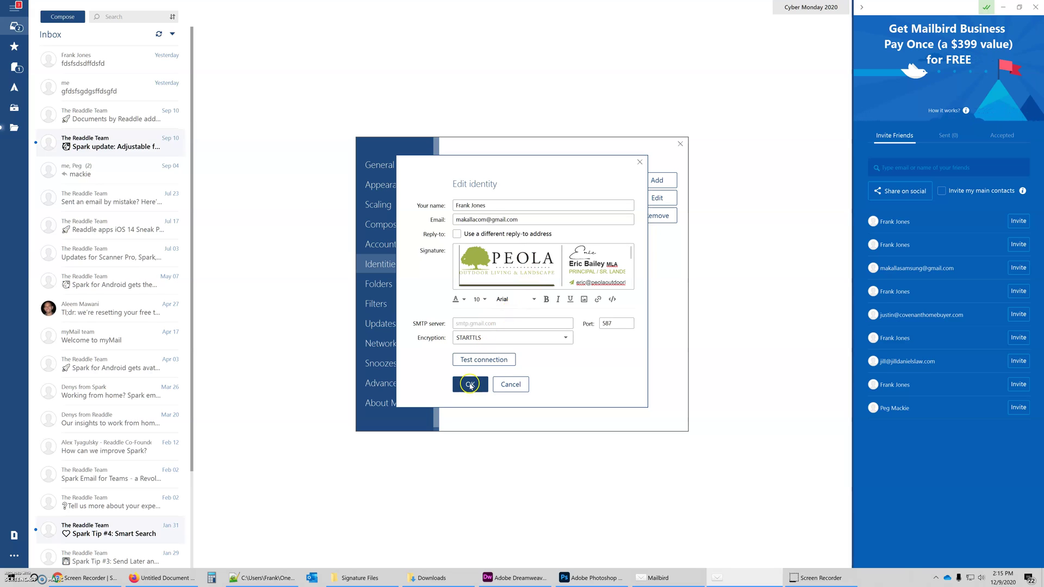
left_click(470, 384)
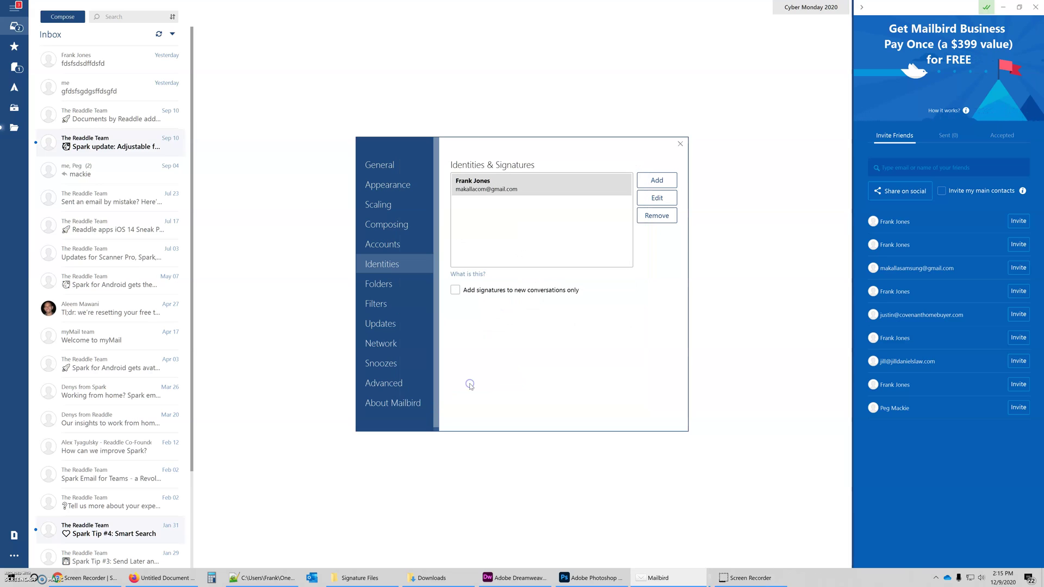
Close Settings and verify a new message automatically includes the PEOLA signature, then close it.
left_click(679, 144)
left_click(60, 18)
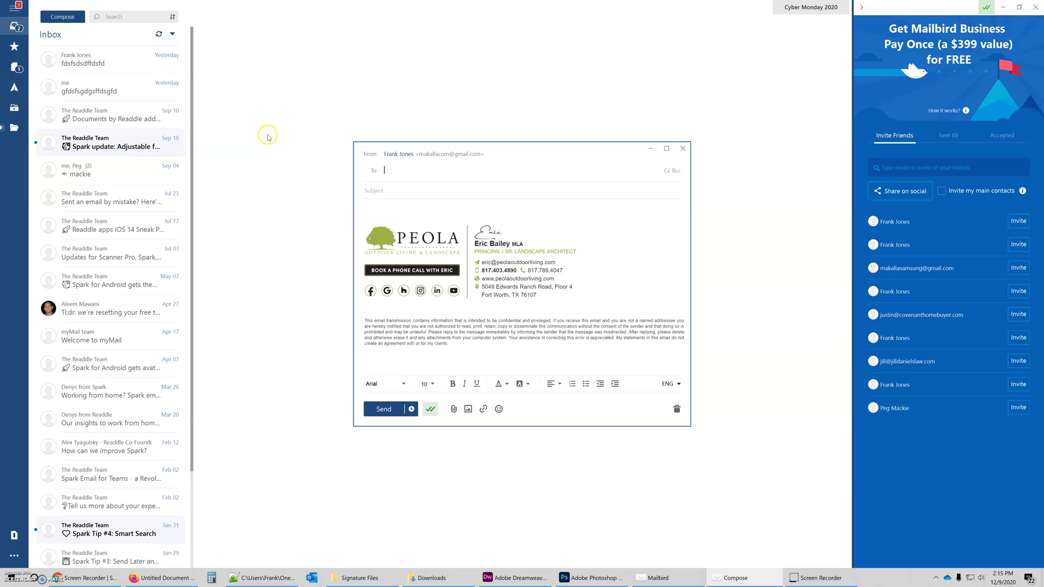
left_click(377, 218)
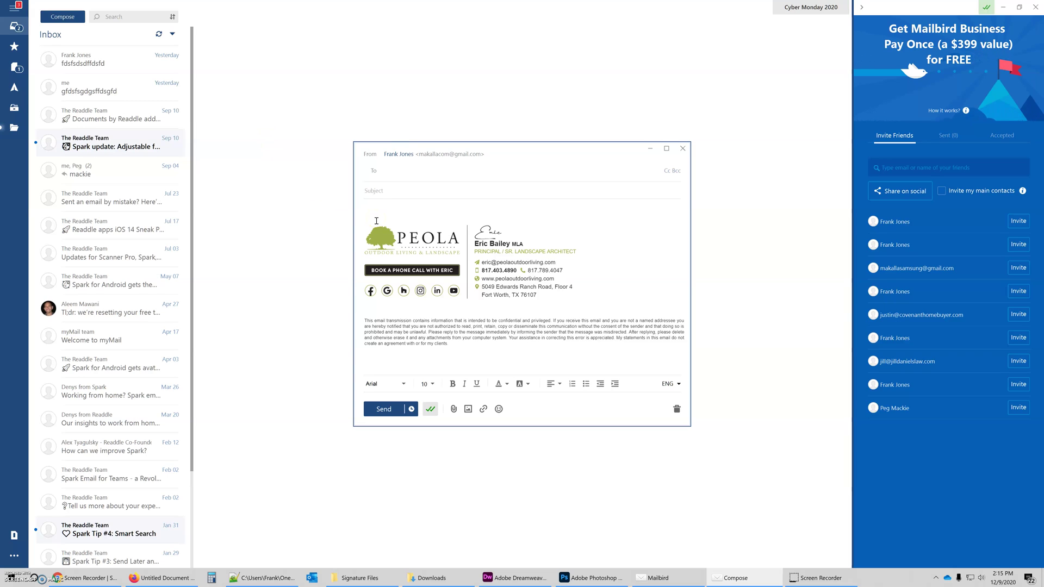
left_click(627, 337)
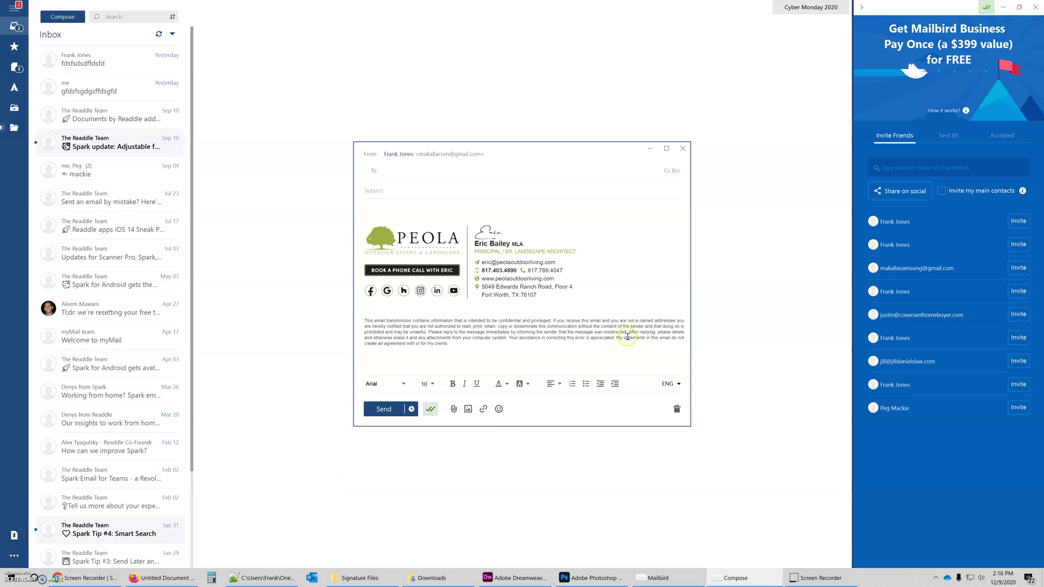
left_click(683, 148)
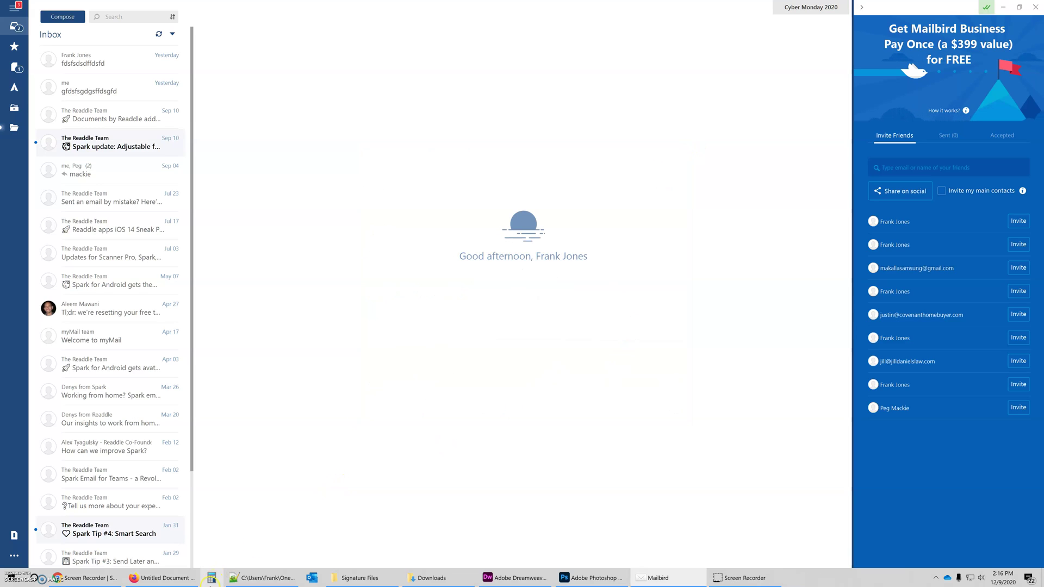
Open the first signature HTML file from Signature Files in Google Chrome, then return to Mailbird.
mouse_move(182, 582)
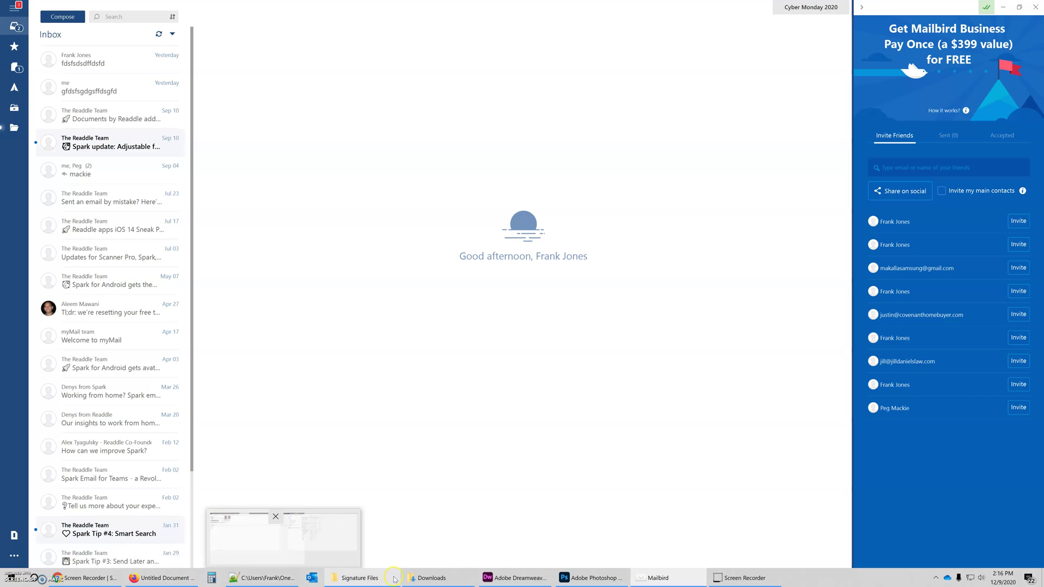
left_click(372, 578)
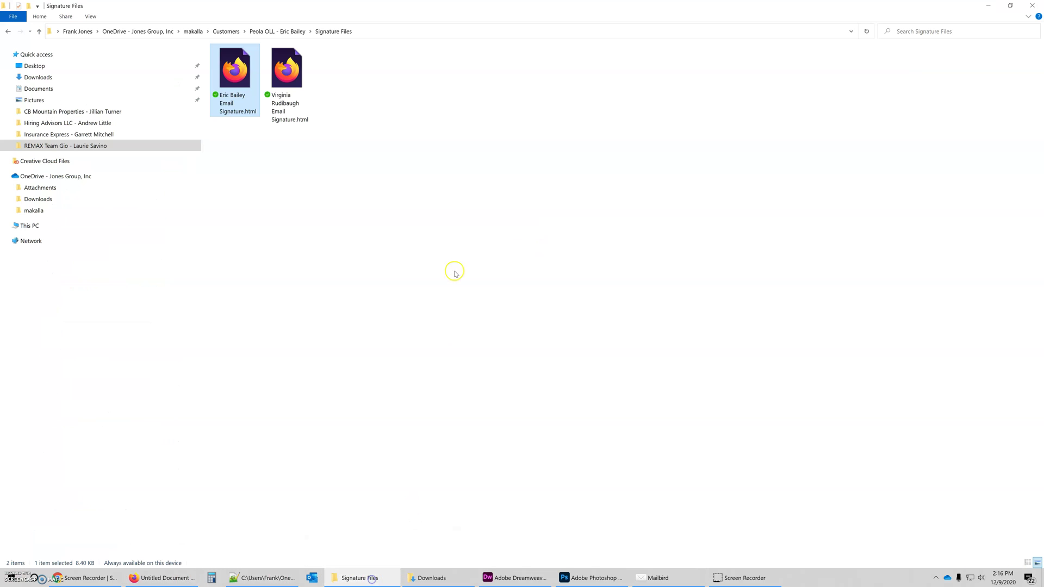
right_click(243, 70)
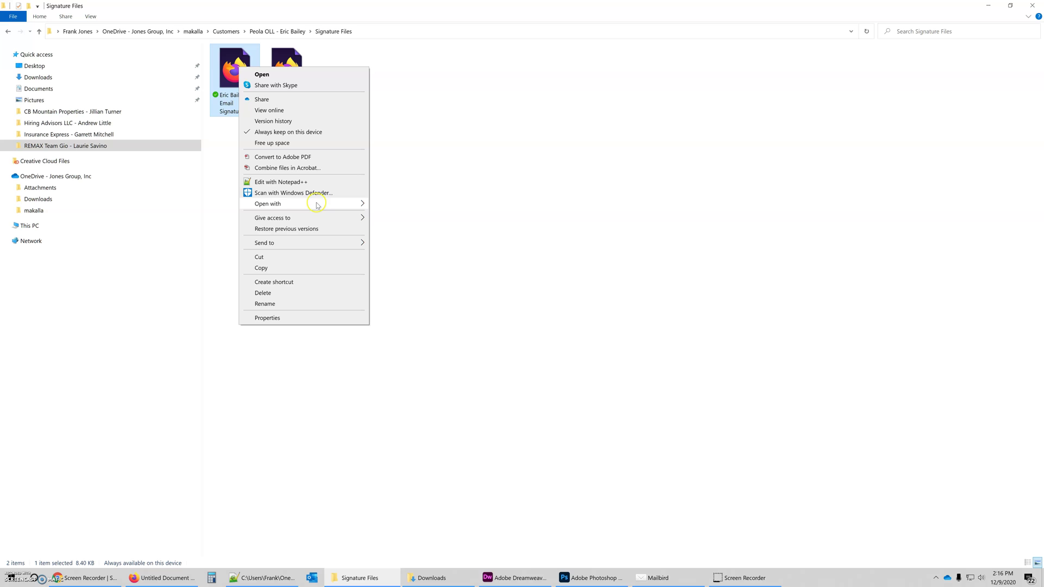
mouse_move(314, 203)
left_click(412, 238)
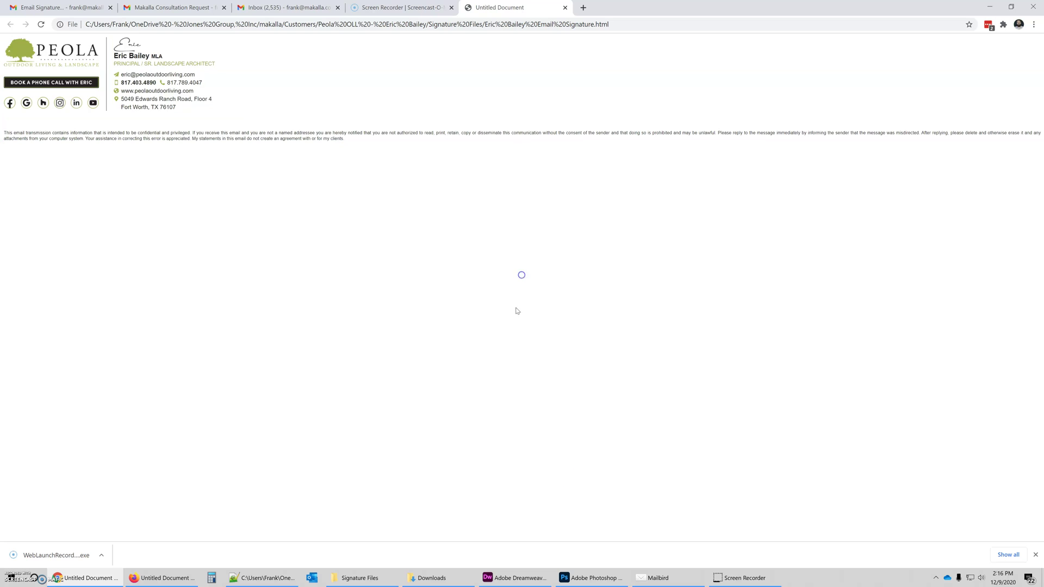
left_click(657, 577)
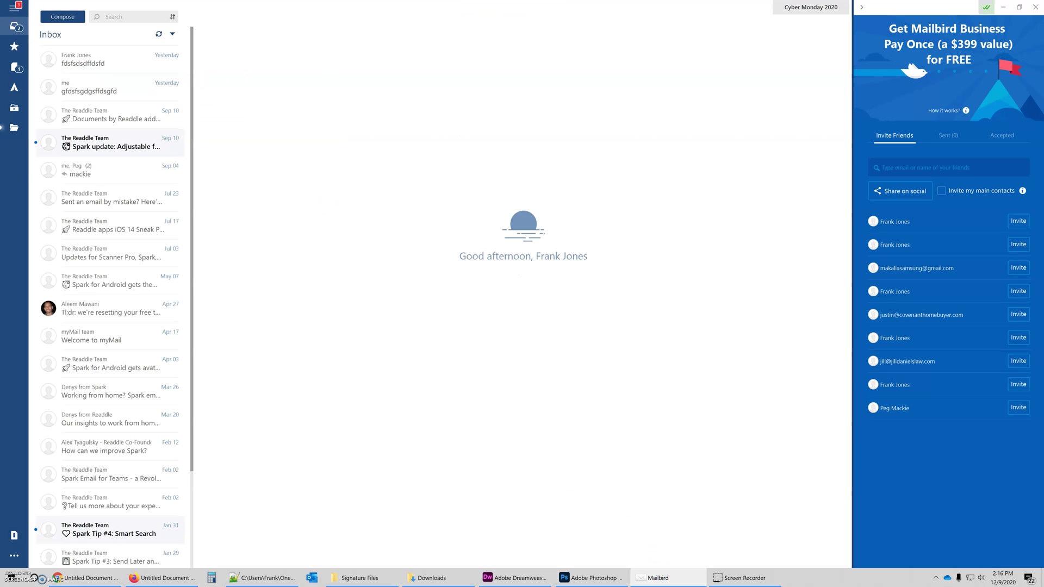
Edit the identity again, replacing its signature with the full version including the confidentiality disclaimer, and save.
left_click(14, 7)
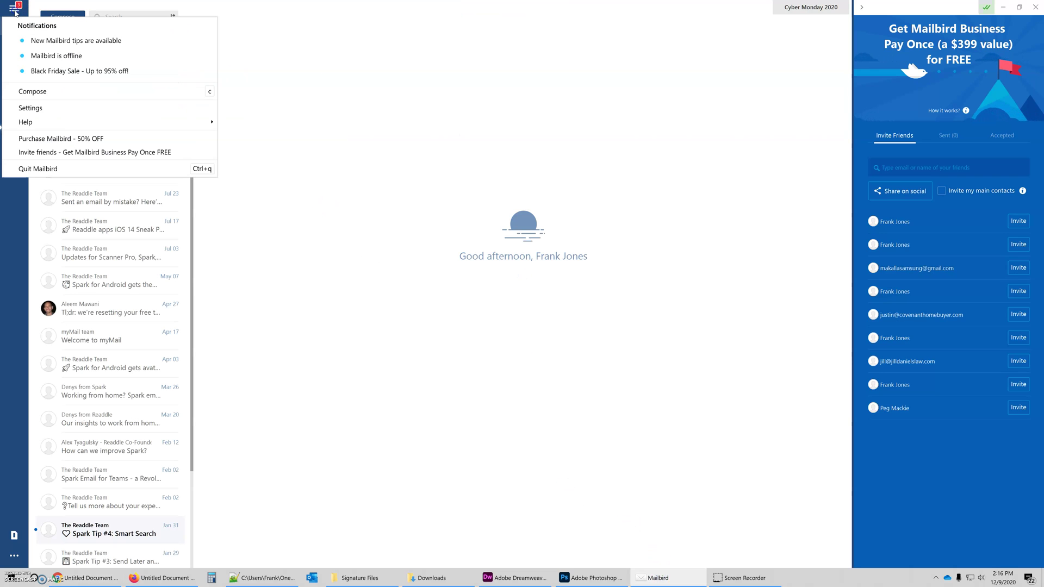
left_click(51, 108)
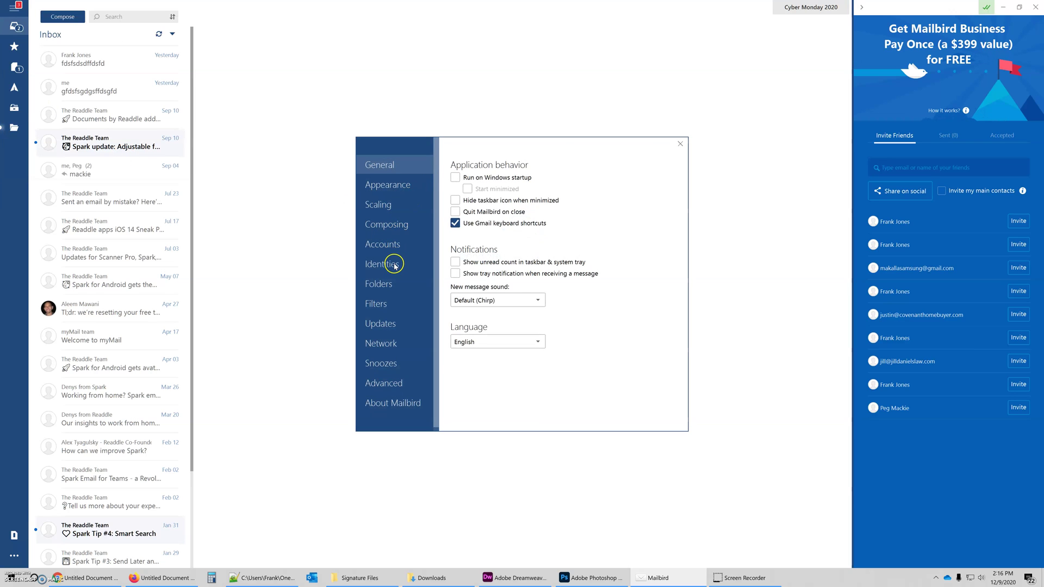
left_click(393, 264)
left_click(489, 181)
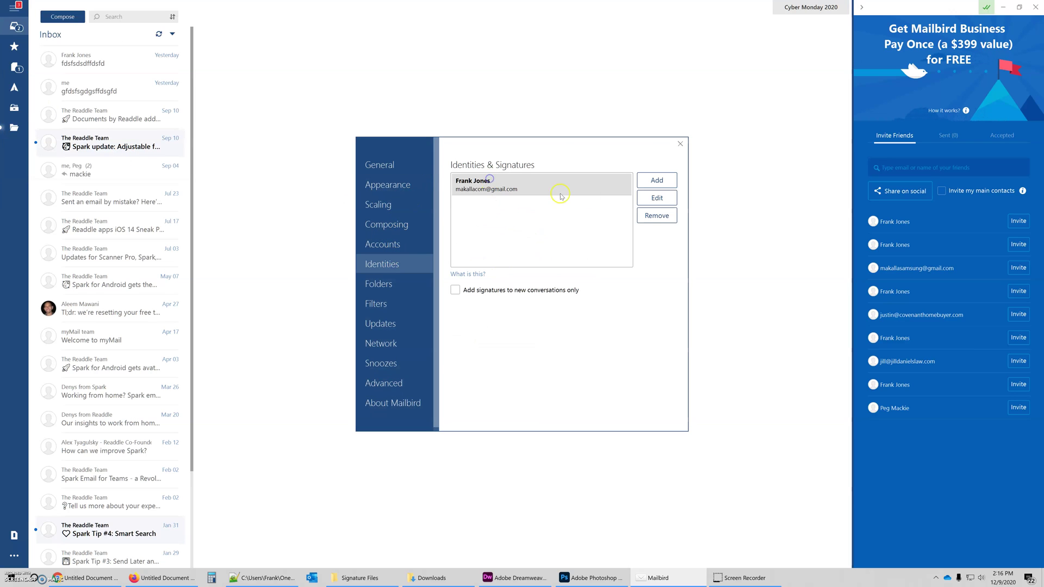
left_click(659, 198)
left_click(660, 198)
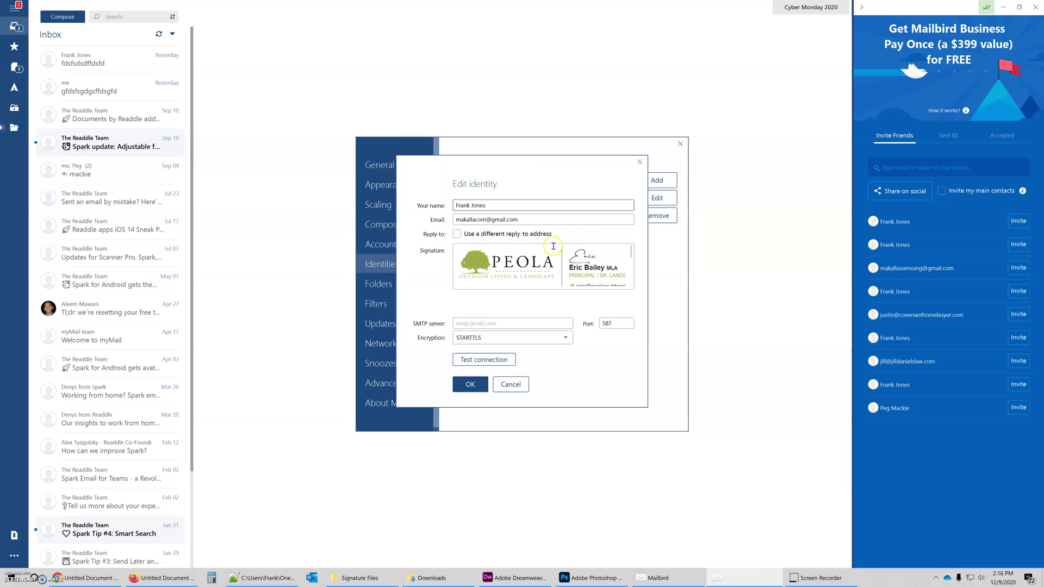
key("ctrl+a")
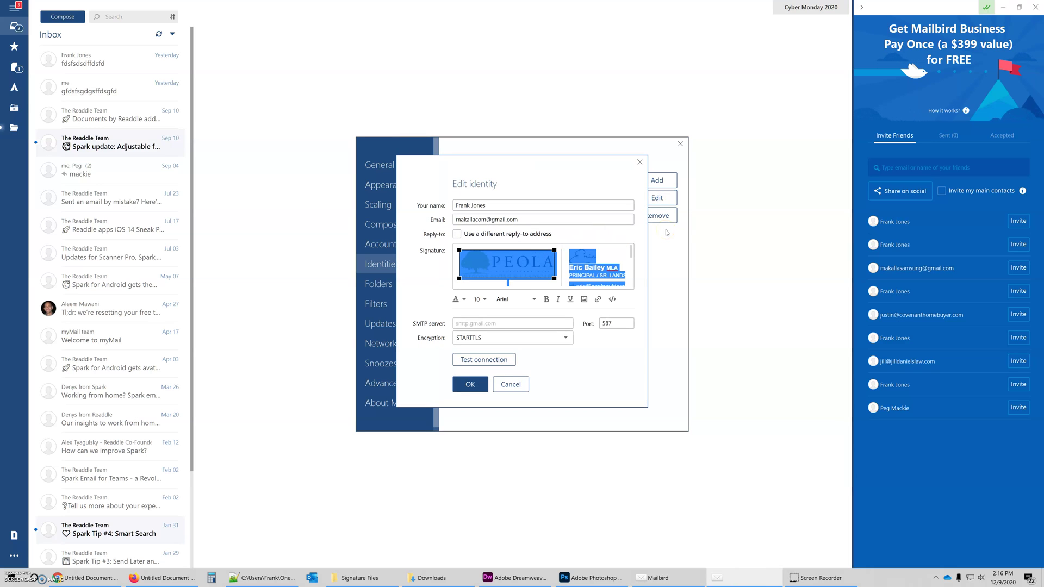
key("Delete")
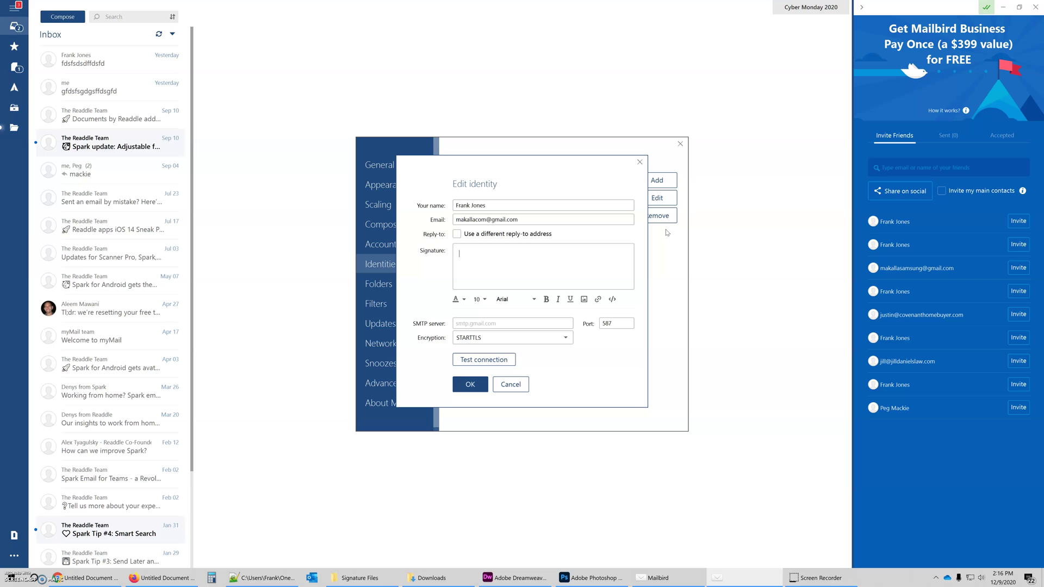
key("ctrl+v")
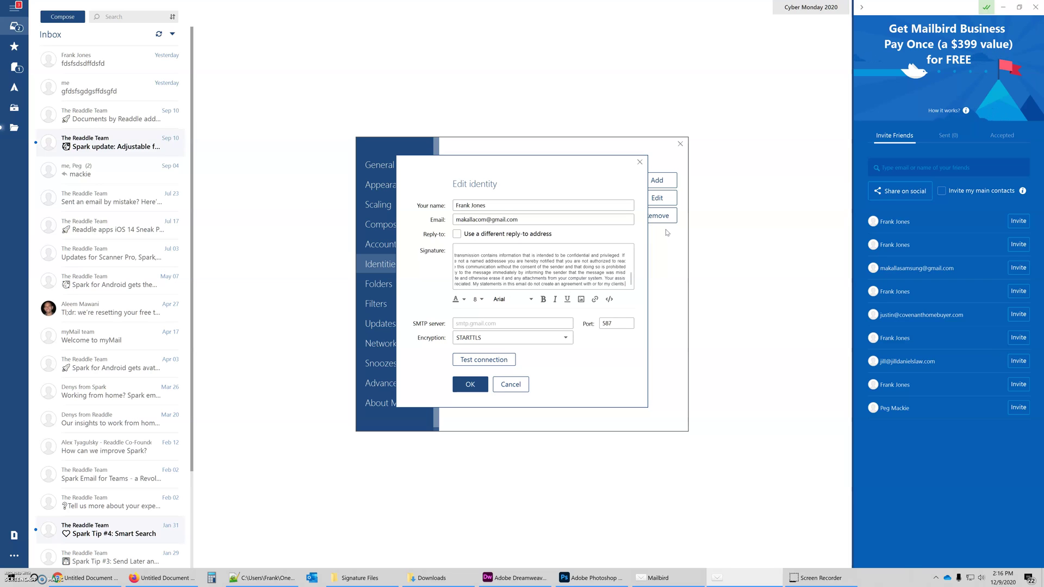
left_click(470, 383)
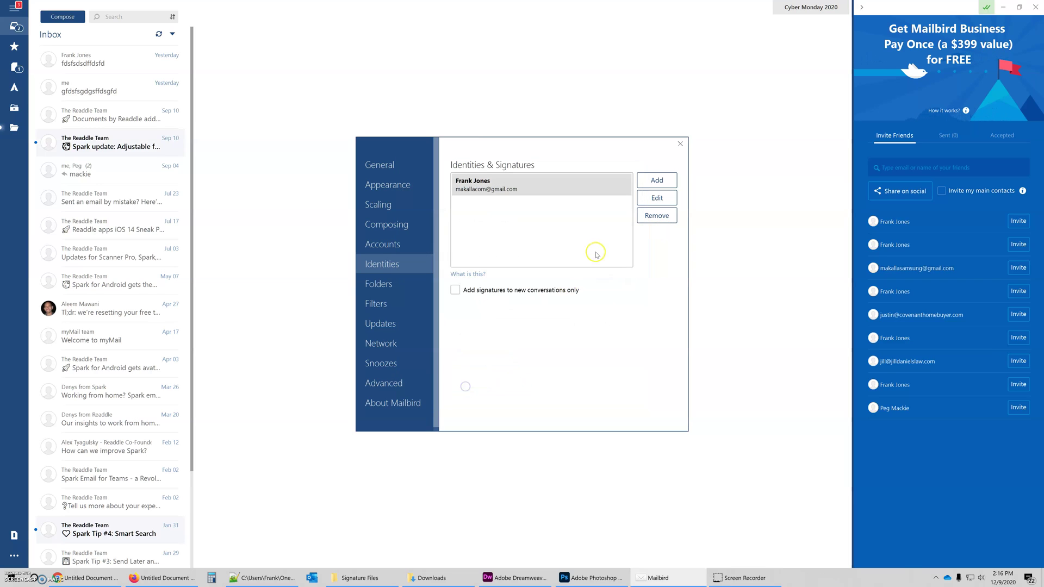
left_click(679, 143)
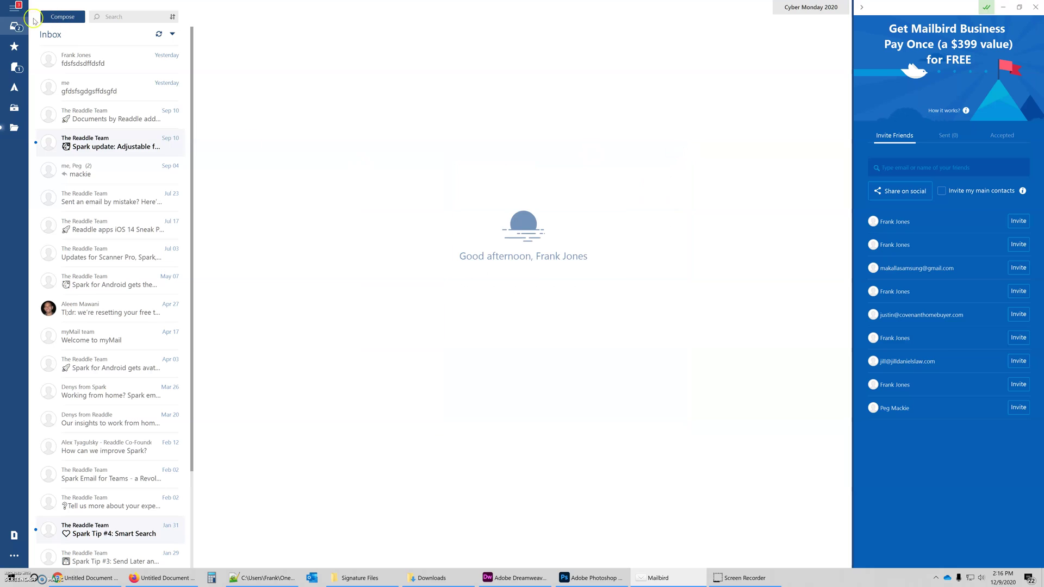
left_click(50, 16)
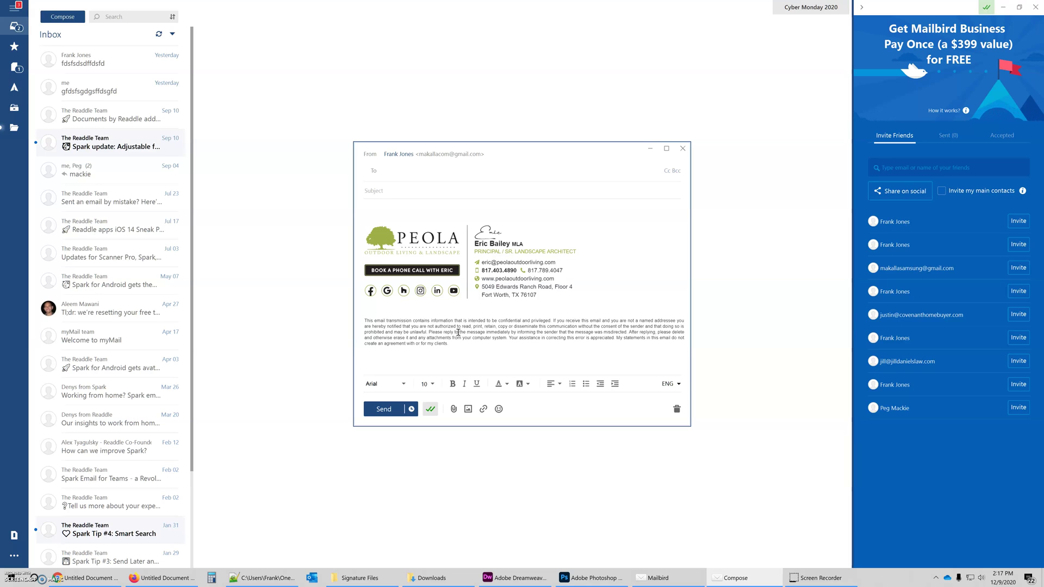
left_click(498, 311)
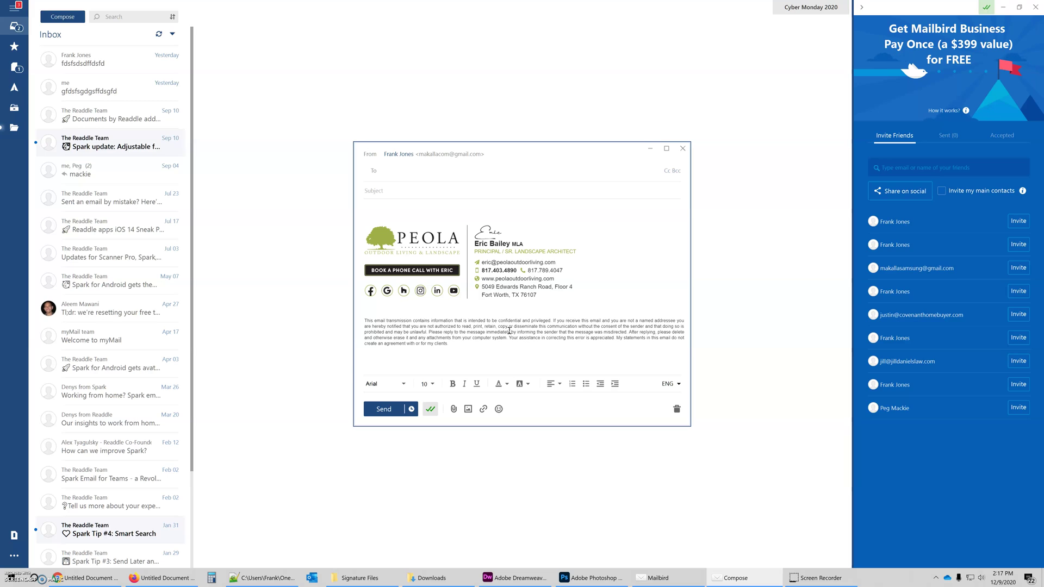
left_click(510, 334)
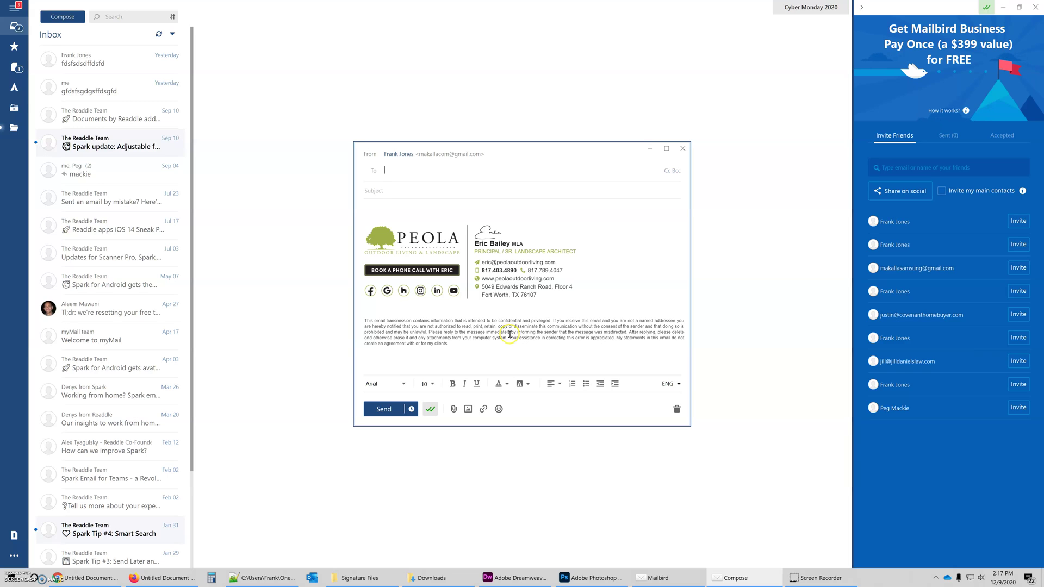
left_click(463, 322)
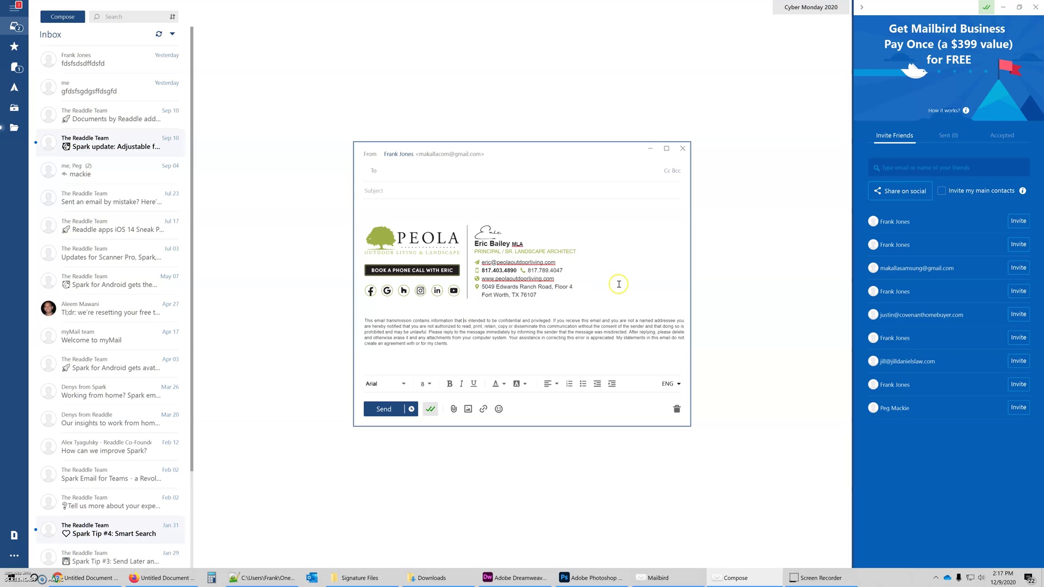
left_click(677, 410)
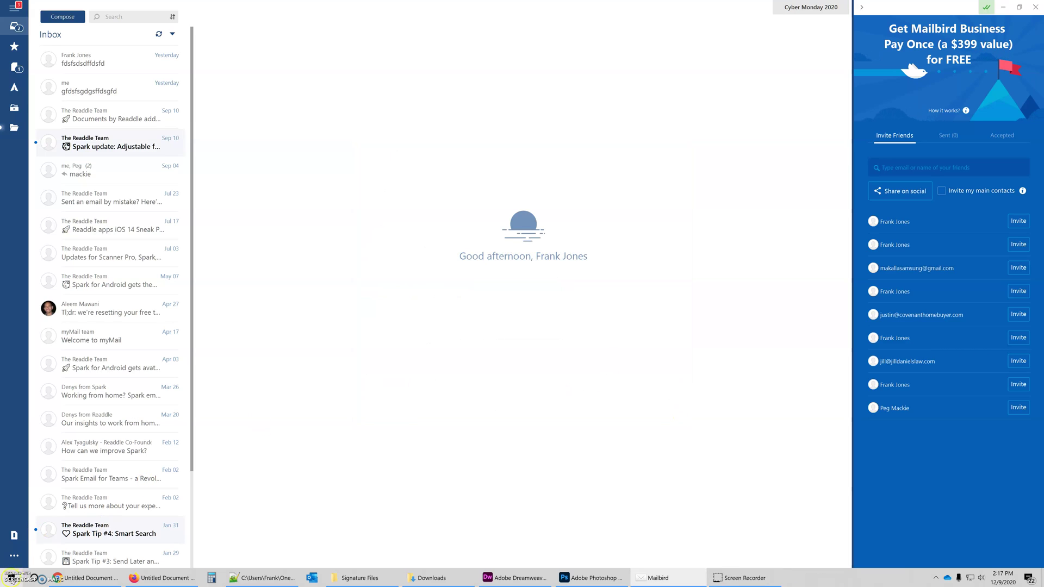